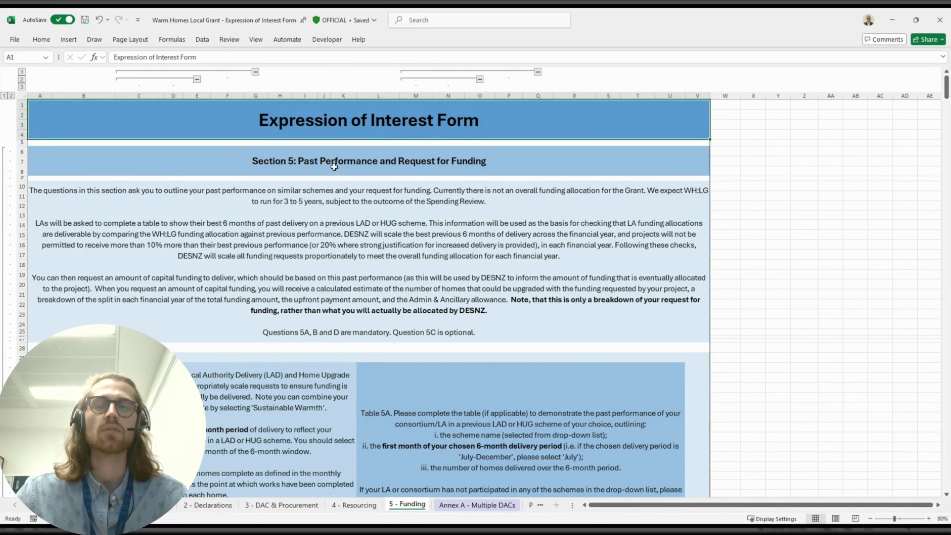
Review the Section 5 introduction, the Table 5A guidance and the past delivery capacity table's input cells.
click(334, 167)
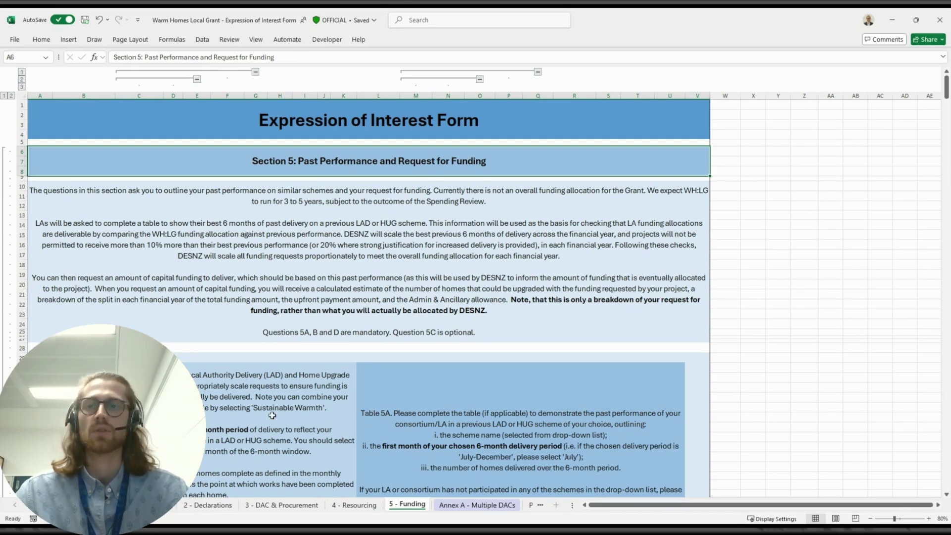
click(386, 290)
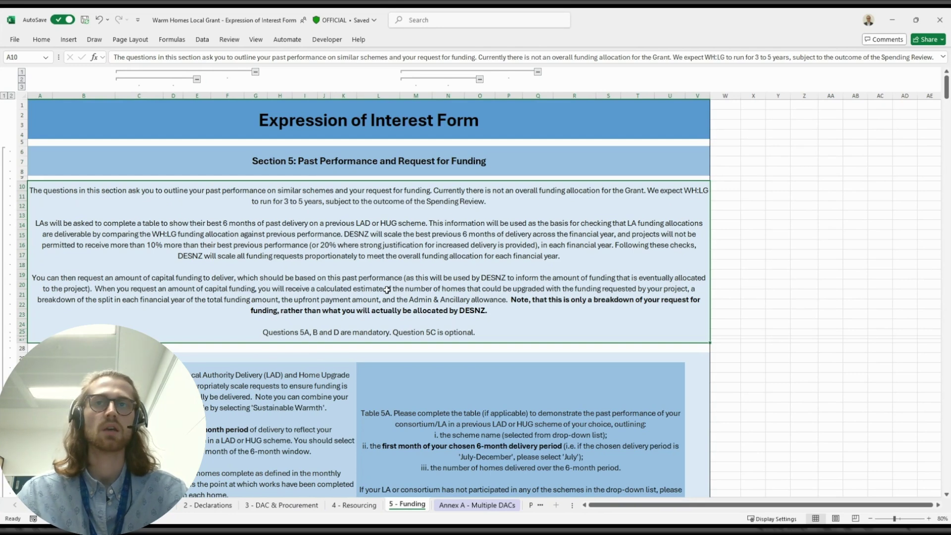
scroll(387, 289, down, 2)
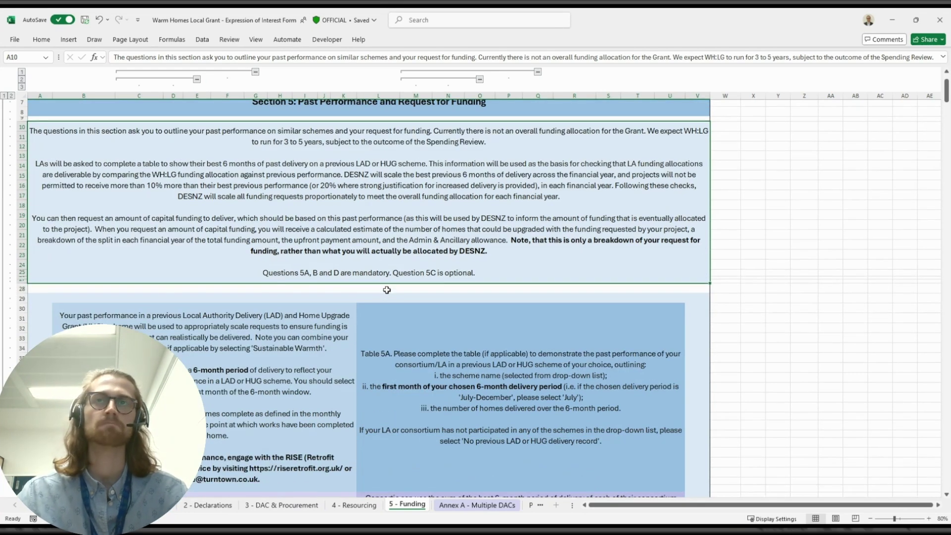
scroll(387, 289, down, 3)
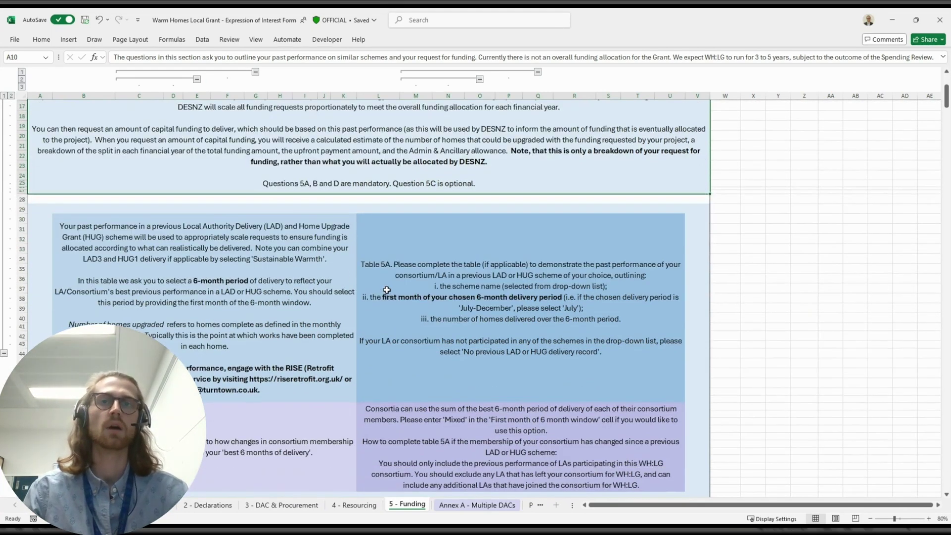
scroll(387, 289, down, 4)
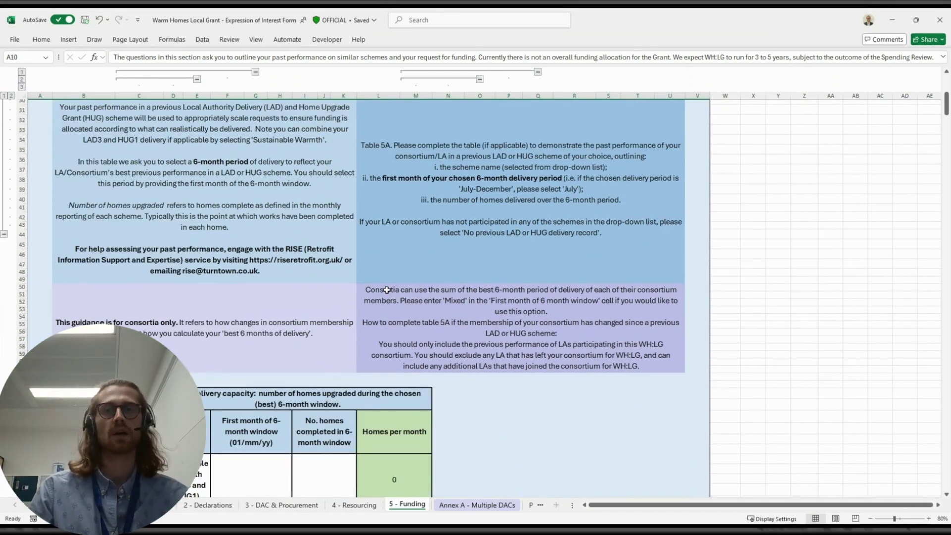
scroll(387, 290, down, 1)
click(271, 443)
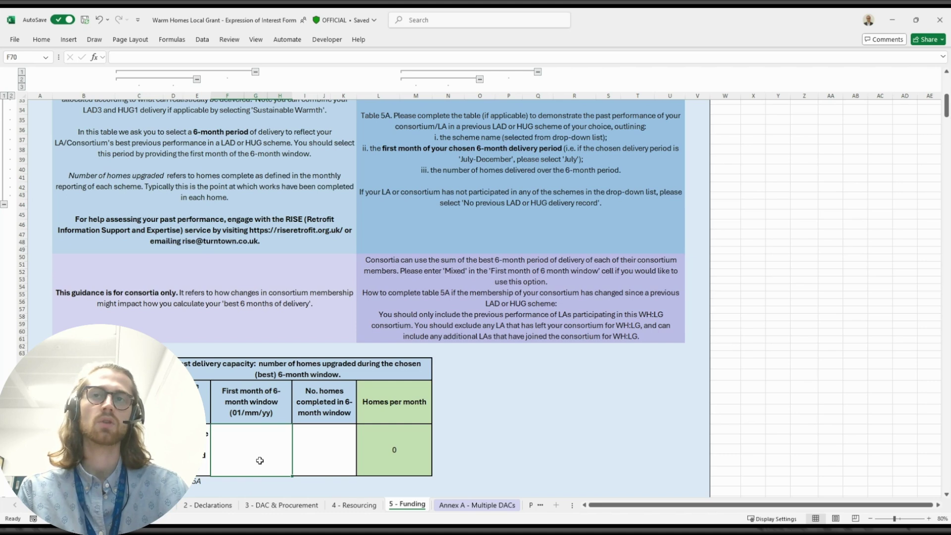
click(321, 449)
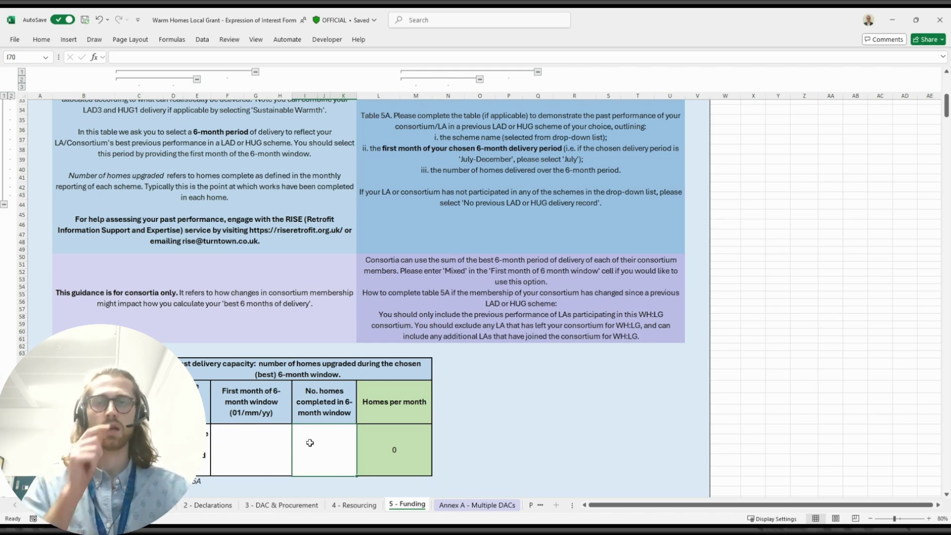
Fill in Table 5A with 01/02/22 as the first month of the 6-month window and 100 homes completed.
click(278, 447)
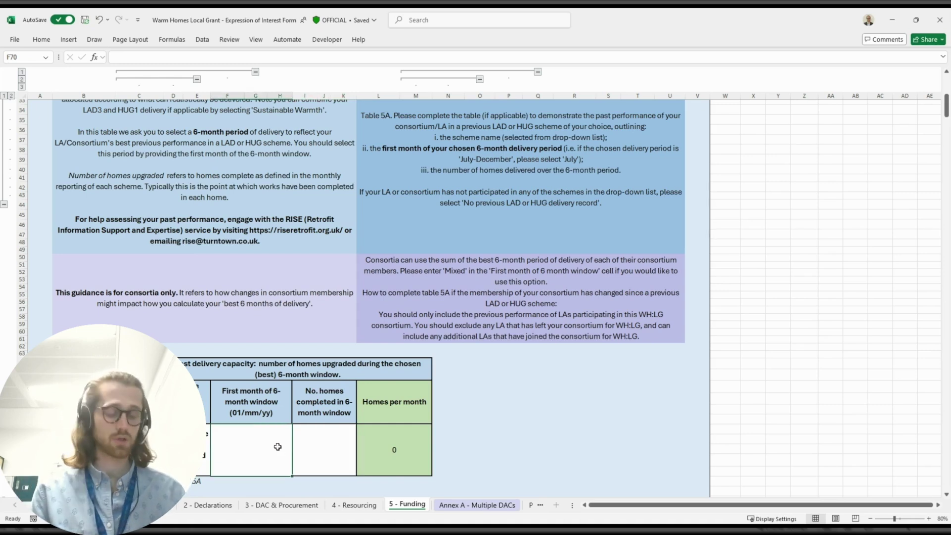
text(01/02/)
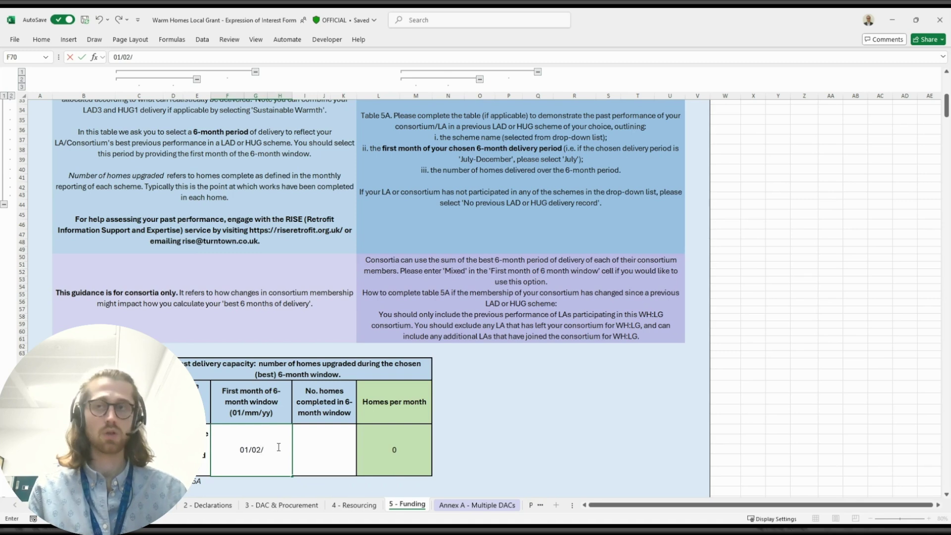
text(22)
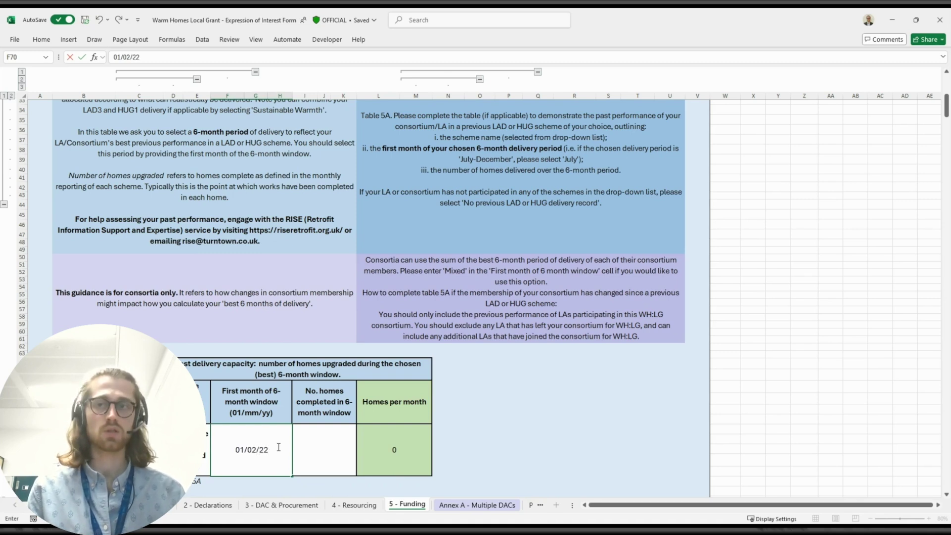
click(299, 446)
text(100)
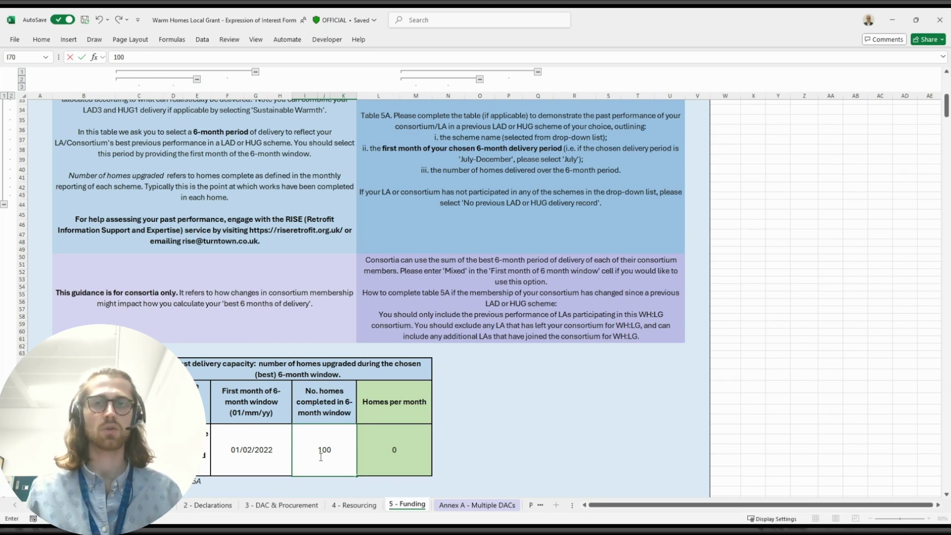
key(Return)
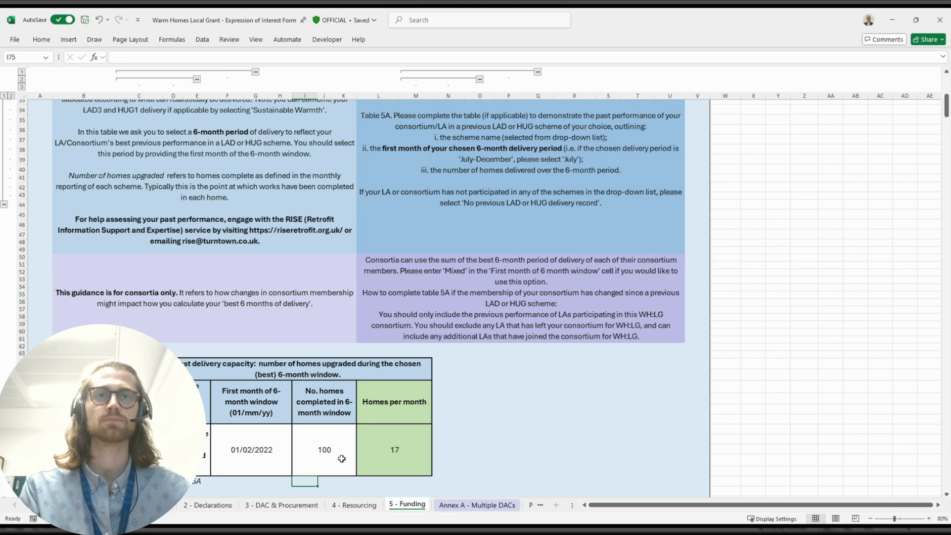
Clear the number of homes completed and the first month of the window in Table 5A.
click(335, 453)
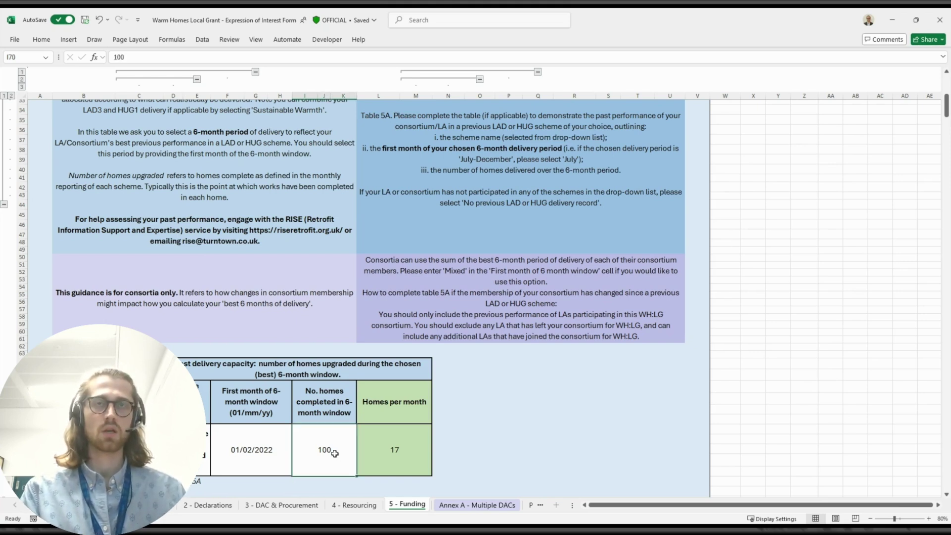
key(Delete)
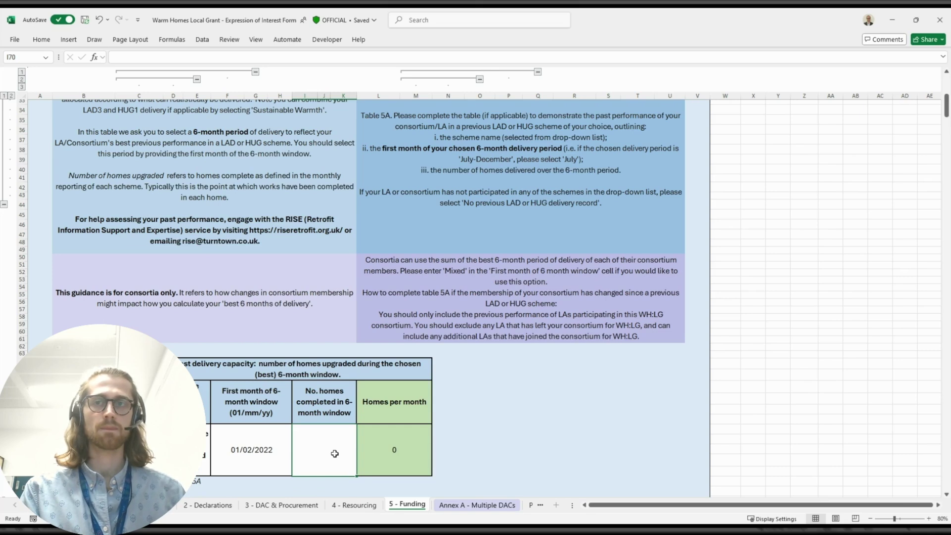
key(Left)
key(Delete)
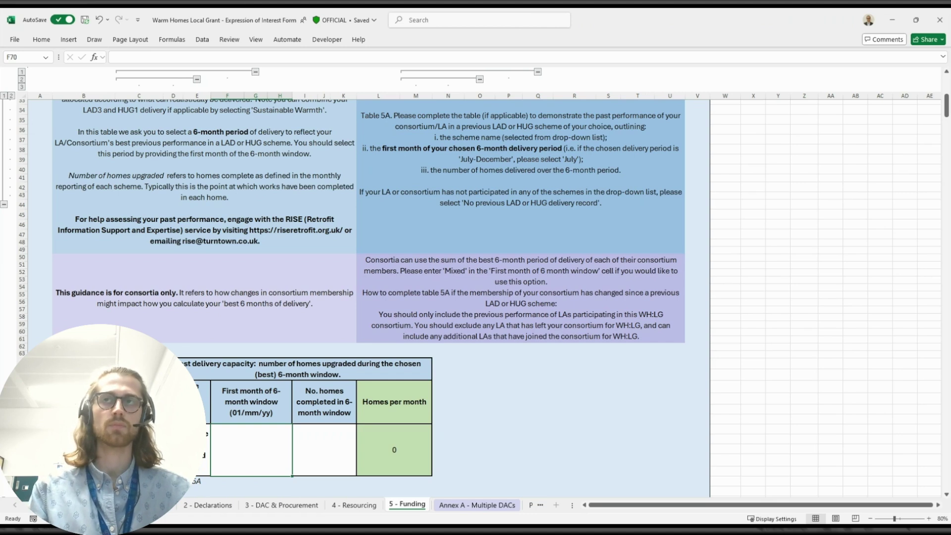
Enter "Mixed" as the first month of the 6-month window and 300 as the homes completed in Table 5A.
click(187, 449)
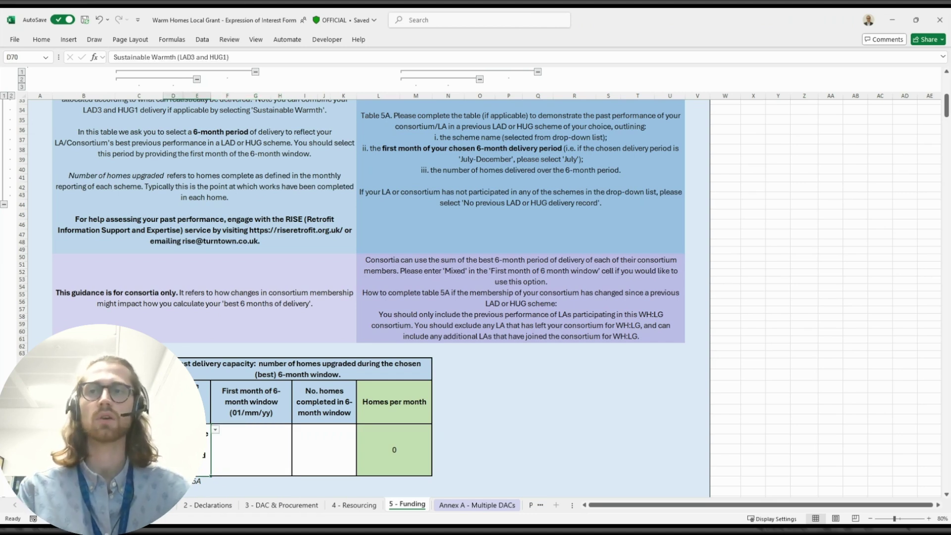
click(233, 442)
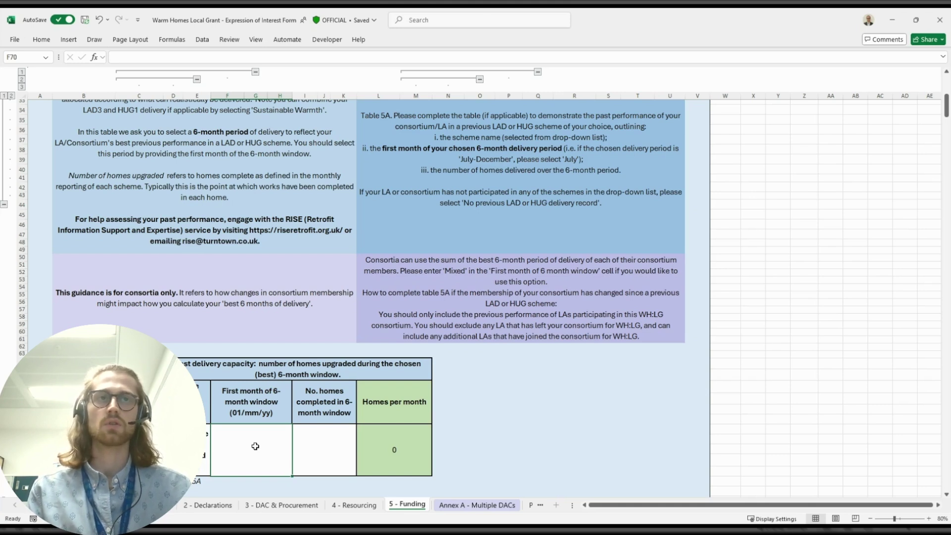
text(Mixed)
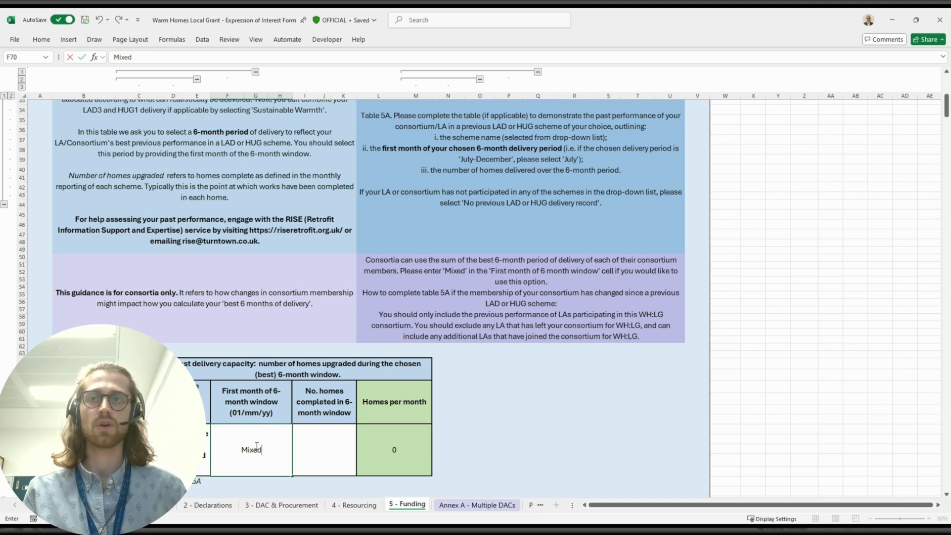
key(Tab)
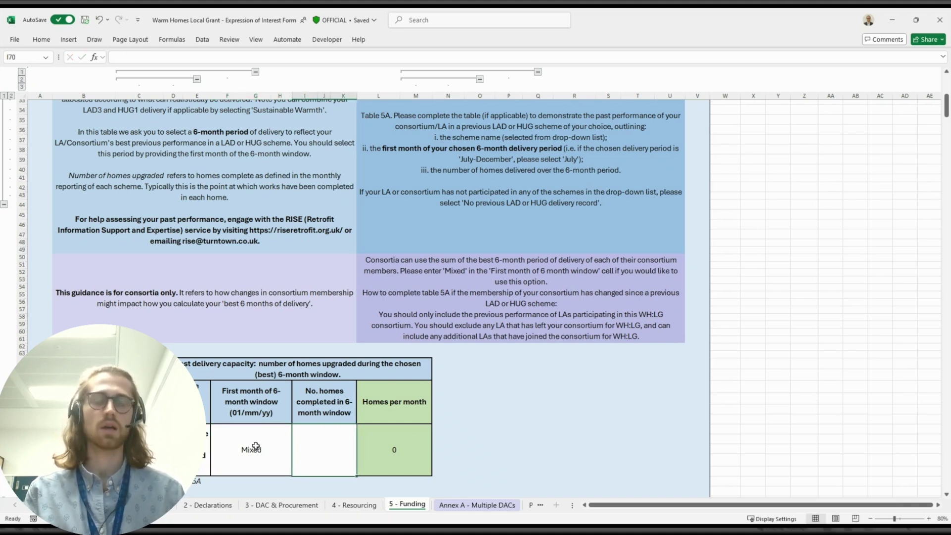
text(300)
key(Return)
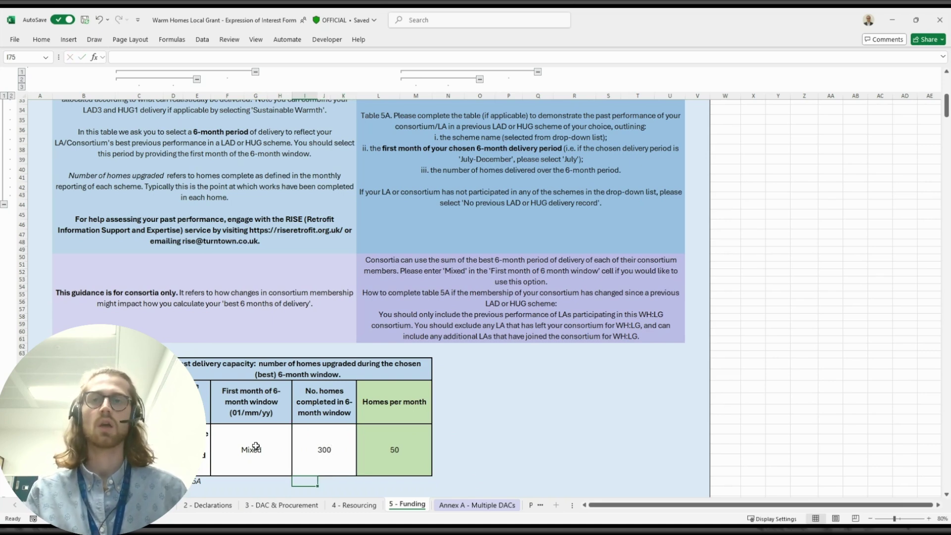
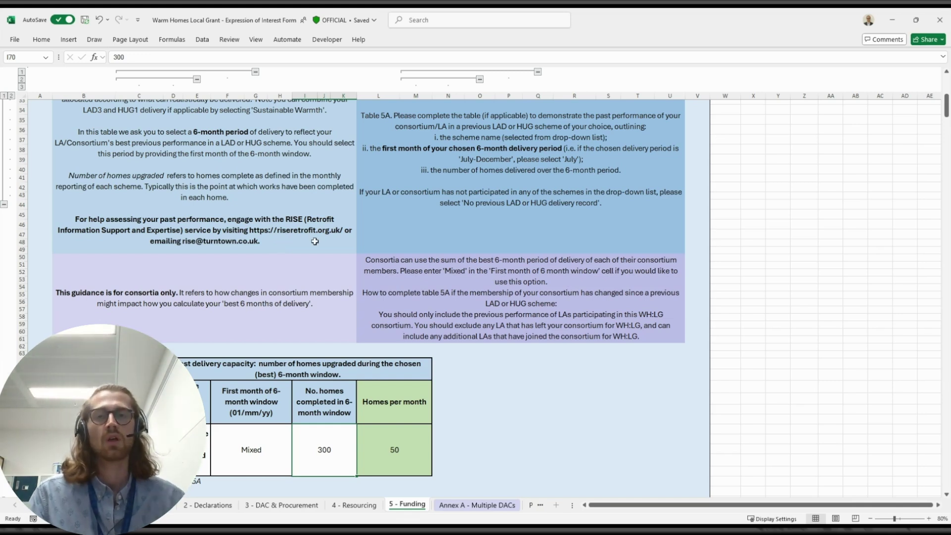
Review the question 5B guidance and funding request table against the past performance figures in Table 5A.
scroll(330, 242, down, 2)
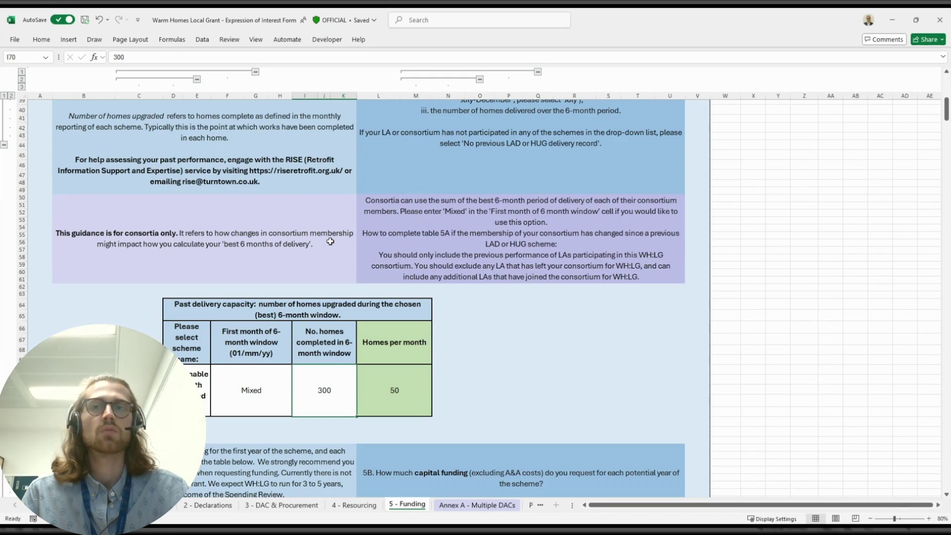
scroll(330, 241, down, 7)
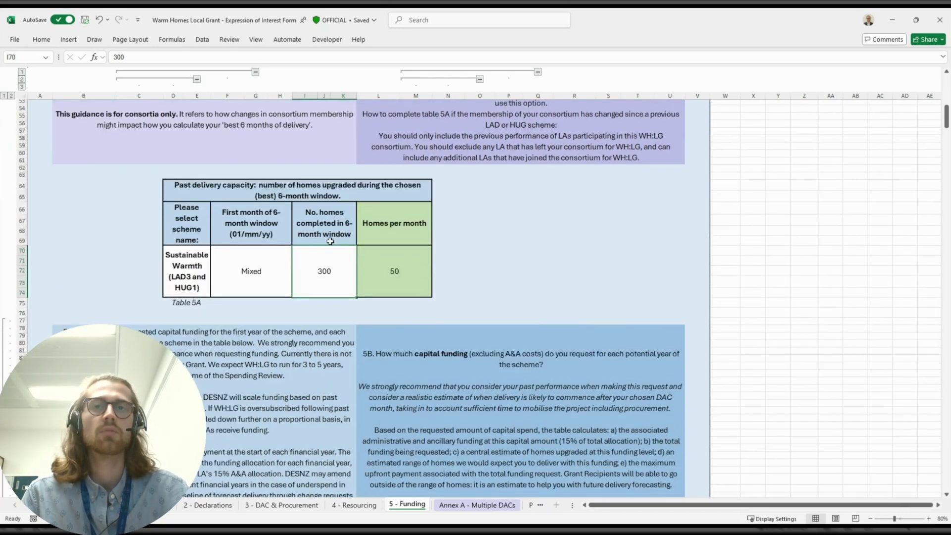
scroll(330, 241, down, 2)
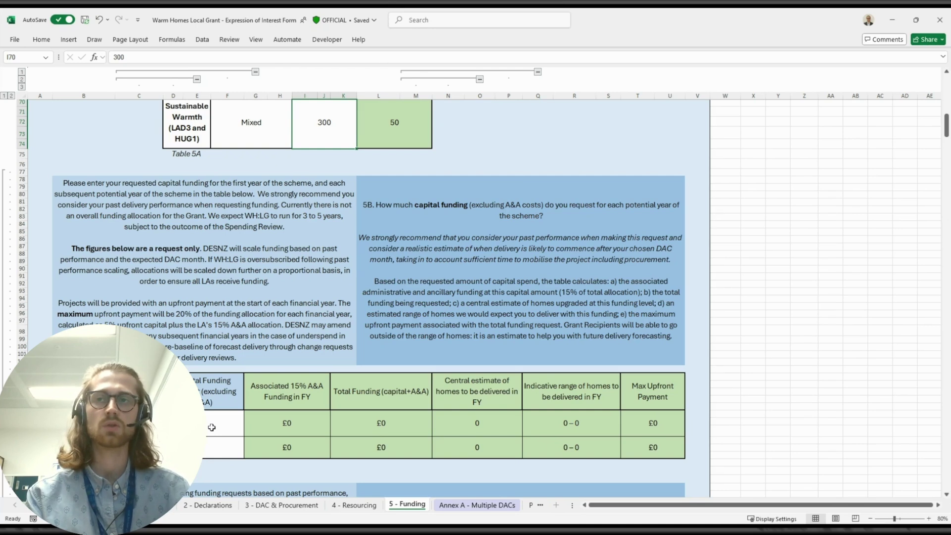
click(212, 427)
key(Return)
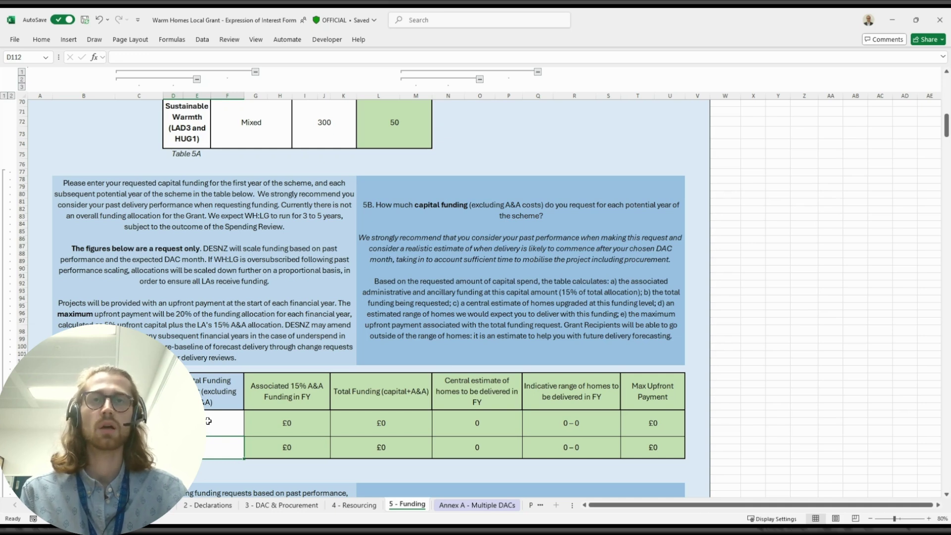
scroll(208, 420, up, 3)
drag(248, 214, 379, 230)
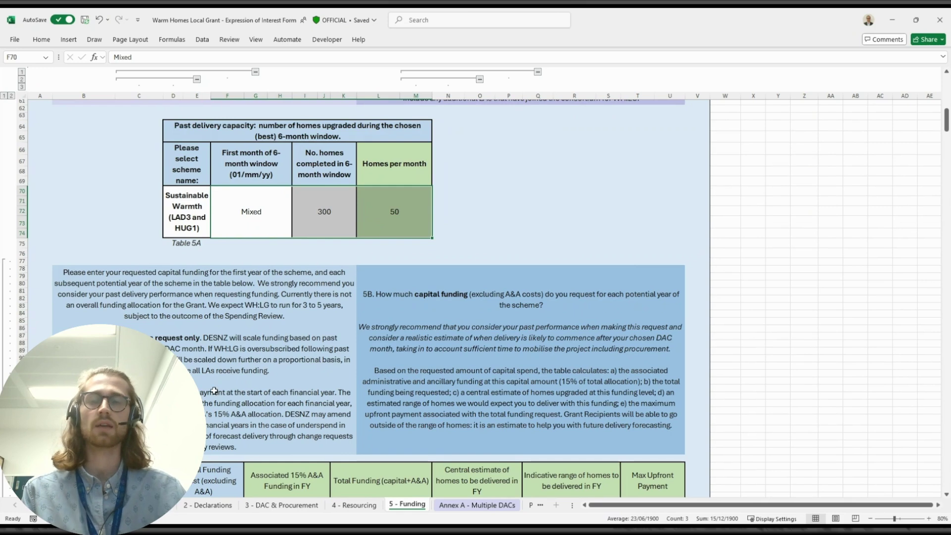
Enter capital funding requests of 1000000 in the first row and 1500000 in the second row of the question 5B table.
scroll(214, 391, down, 4)
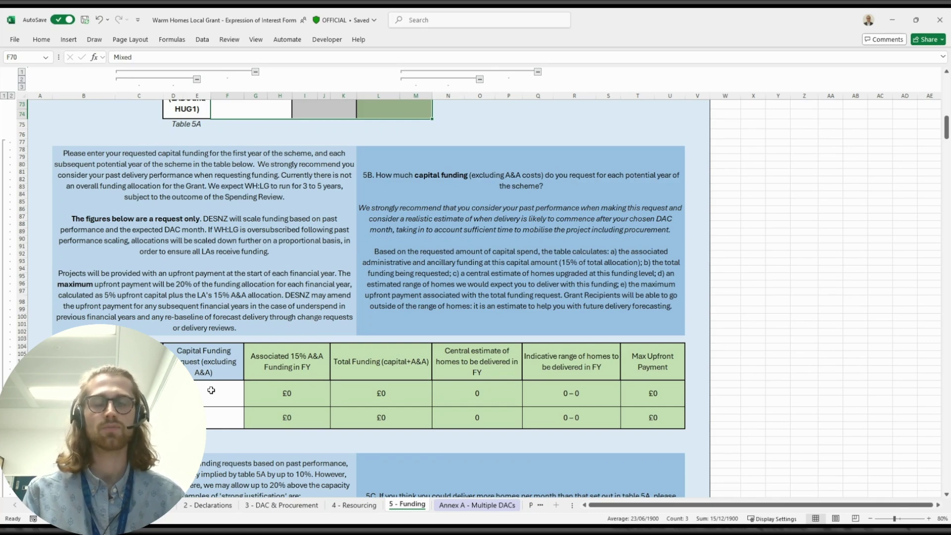
click(207, 394)
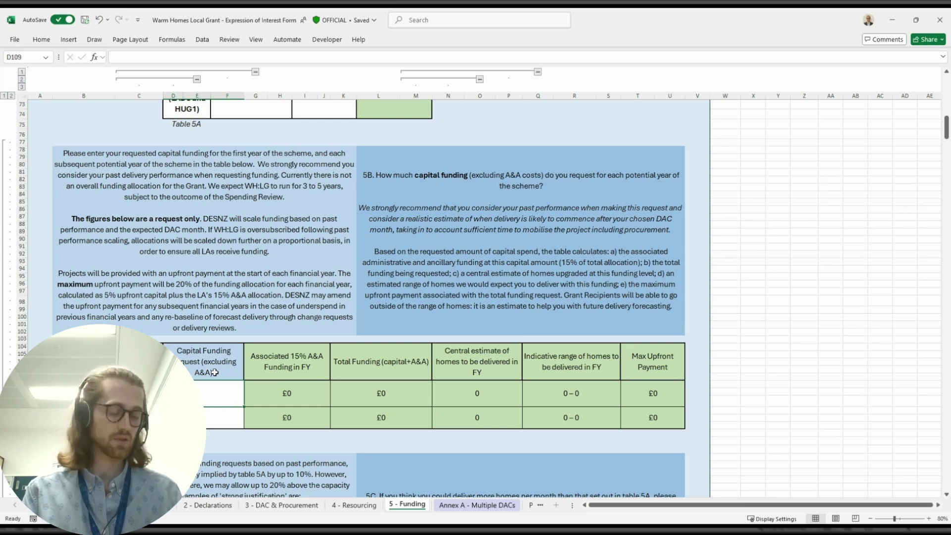
text(1000000)
key(Return)
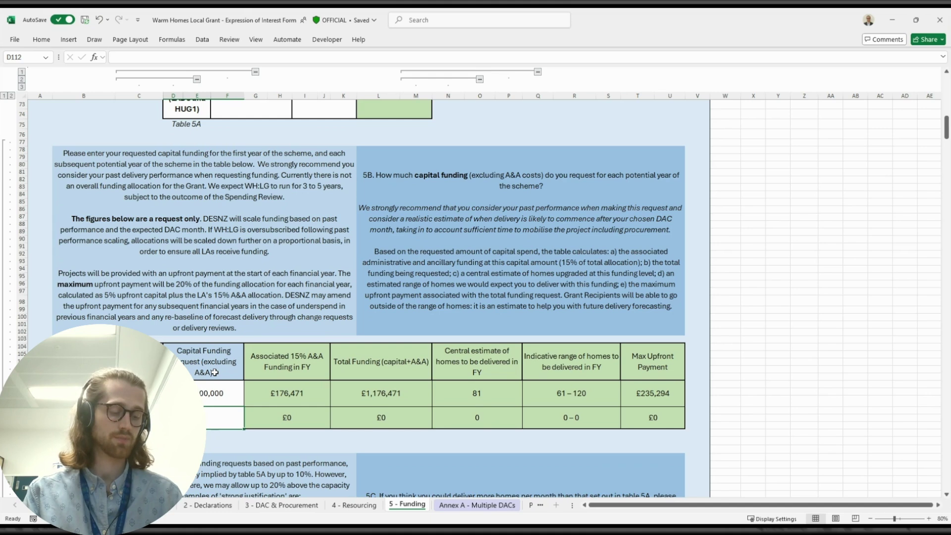
text(1500000)
key(Return)
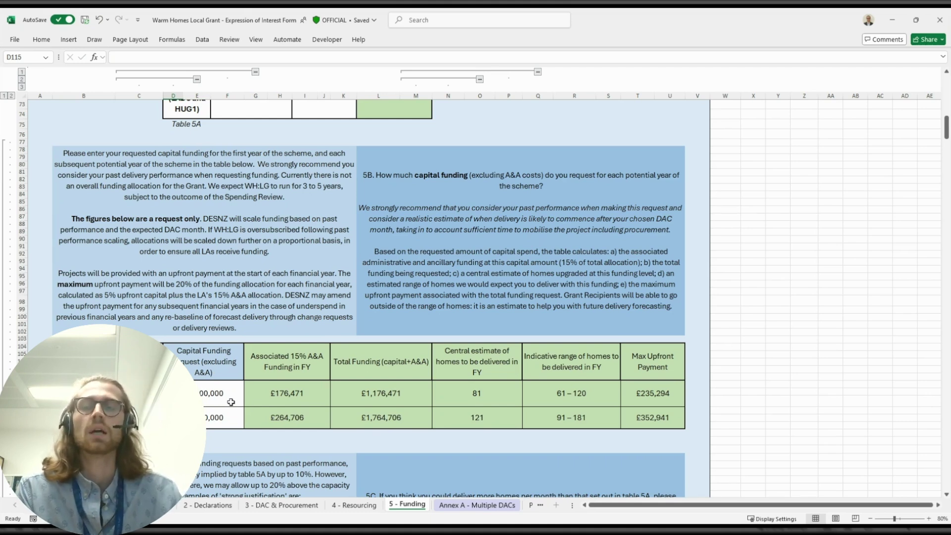
Examine the first-year row of Table 5B, from the capital request through A&A funding, total funding and homes estimates to the maximum upfront payment.
click(201, 394)
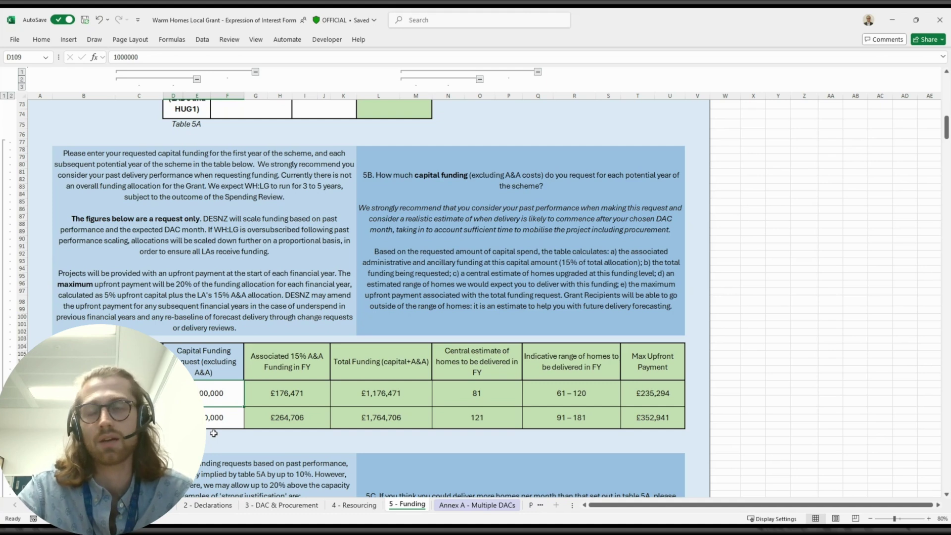
click(285, 399)
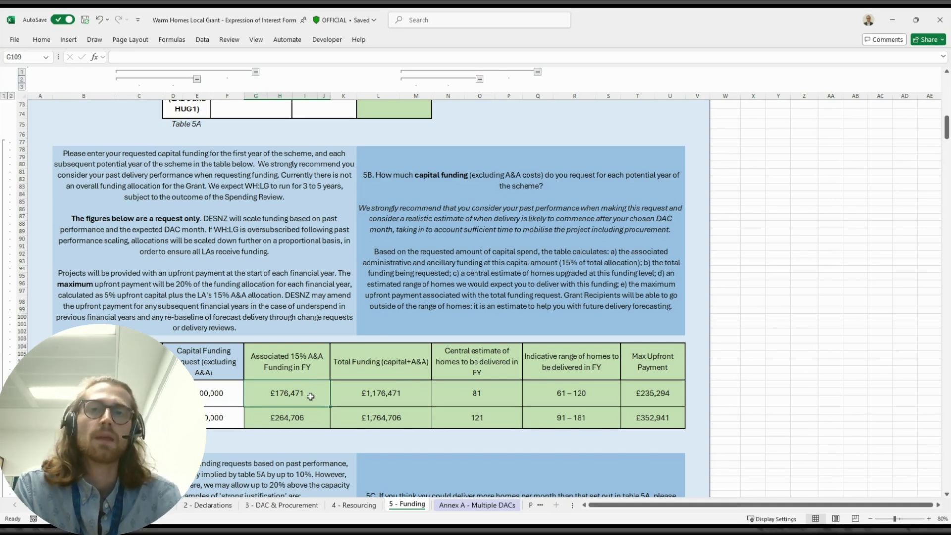
click(361, 398)
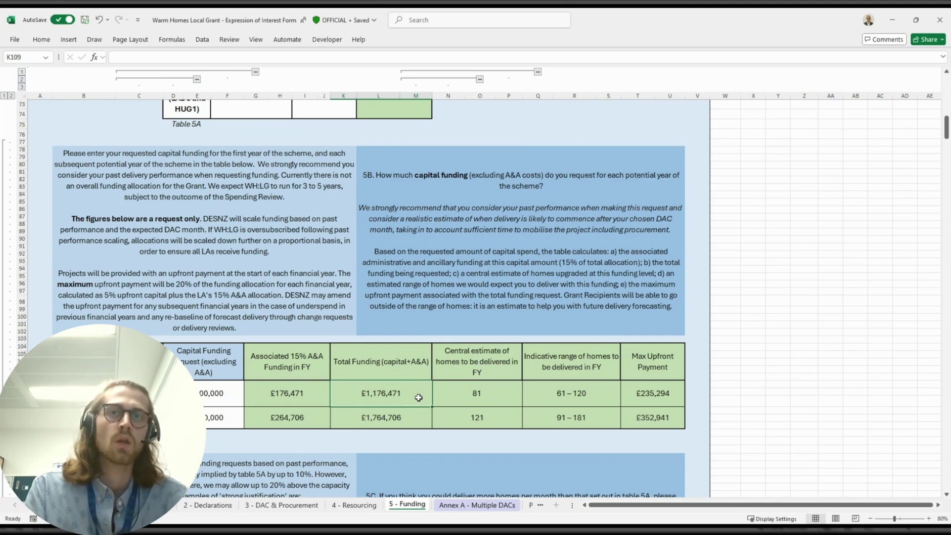
click(495, 400)
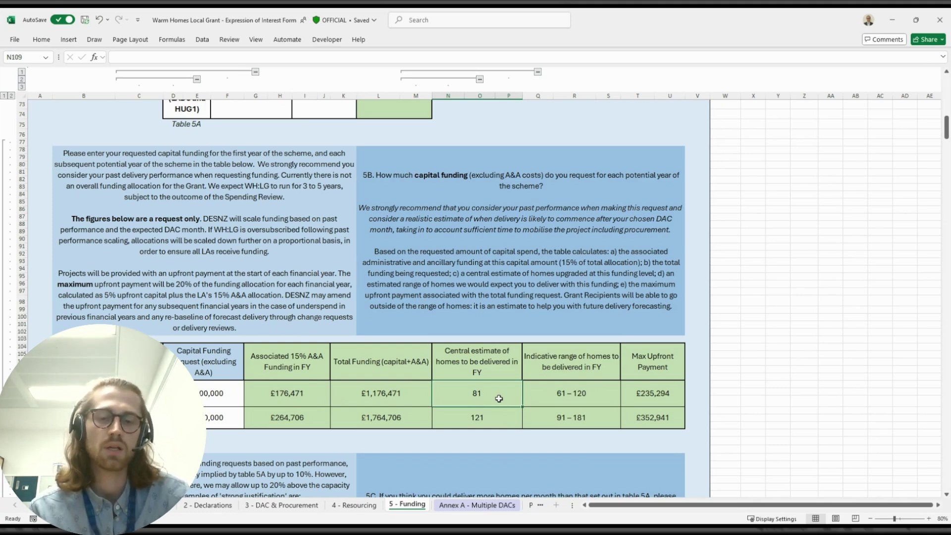
click(588, 402)
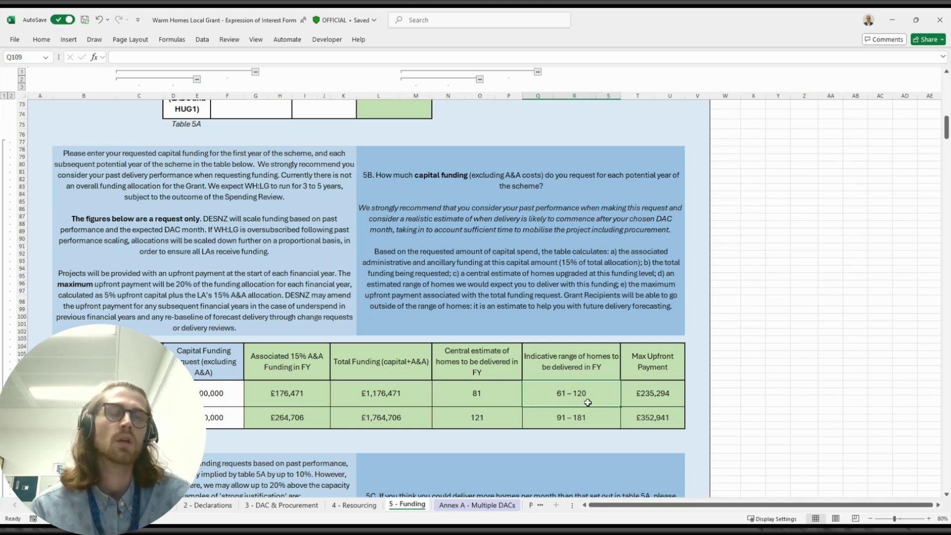
click(508, 399)
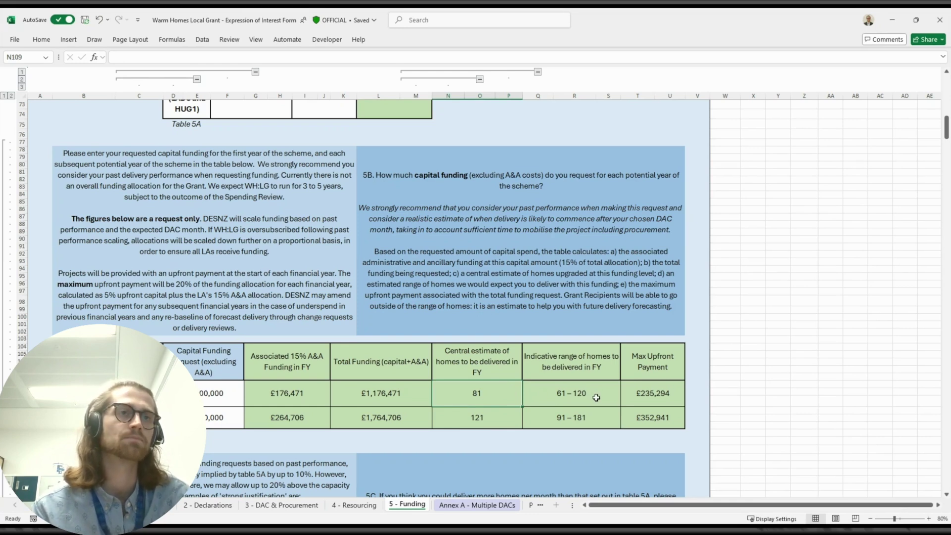
click(672, 393)
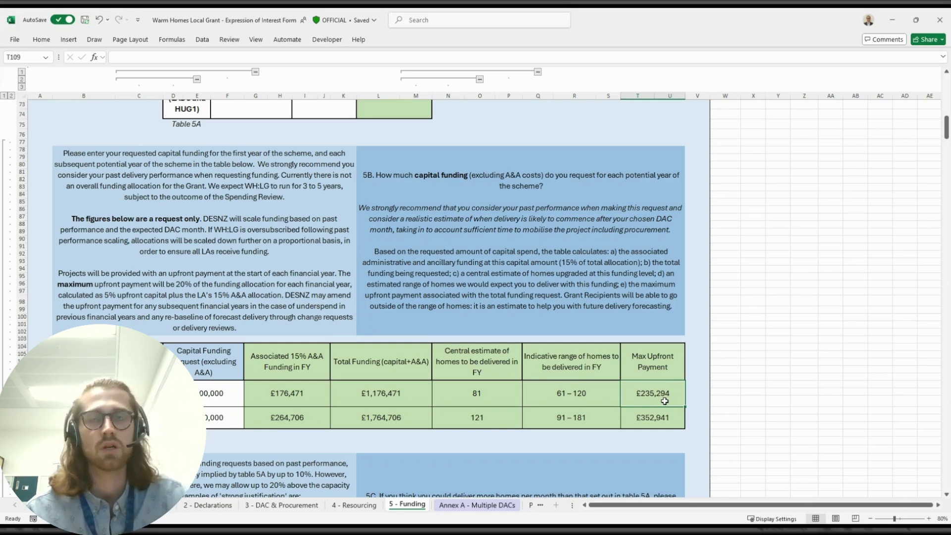
Review the question 5C justification guidance and the question 5D off gas grid percentage through to the end of Section 5.
scroll(425, 403, down, 4)
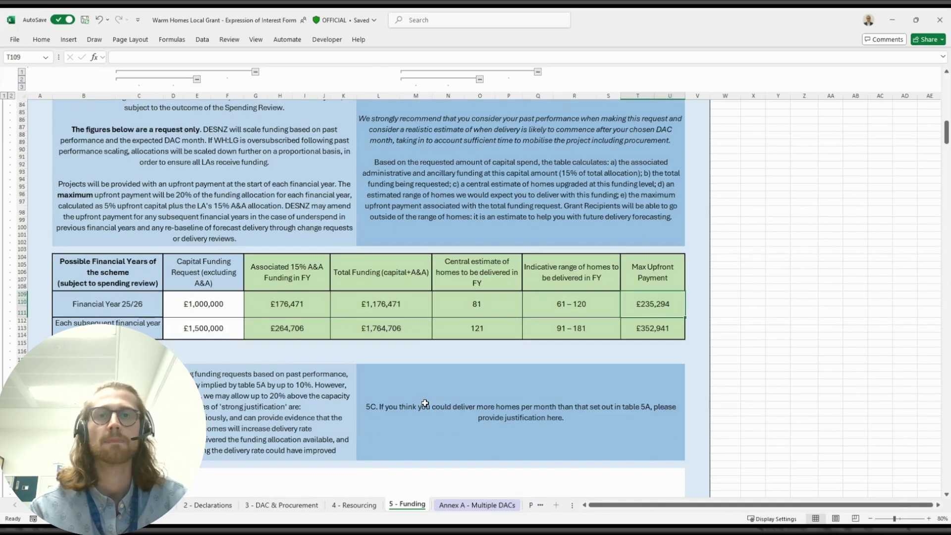
scroll(425, 403, down, 4)
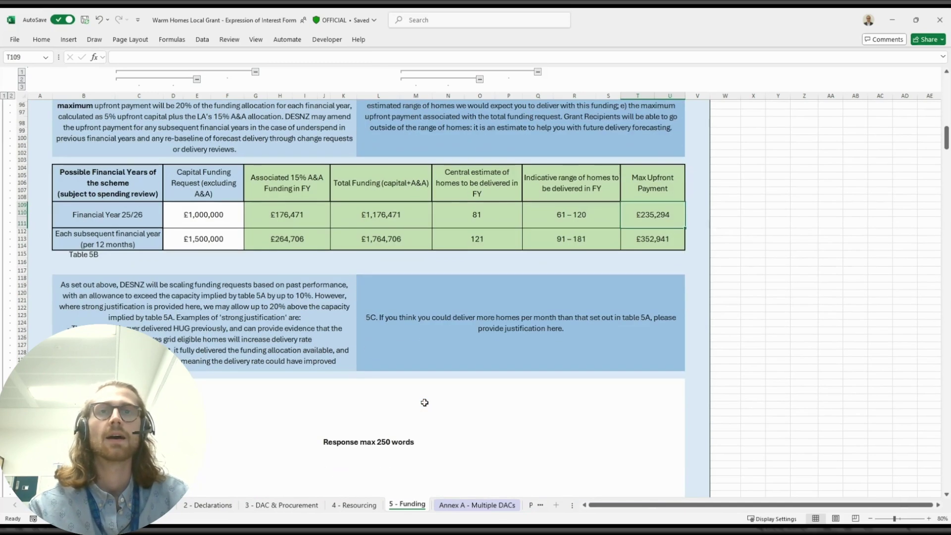
scroll(424, 403, down, 2)
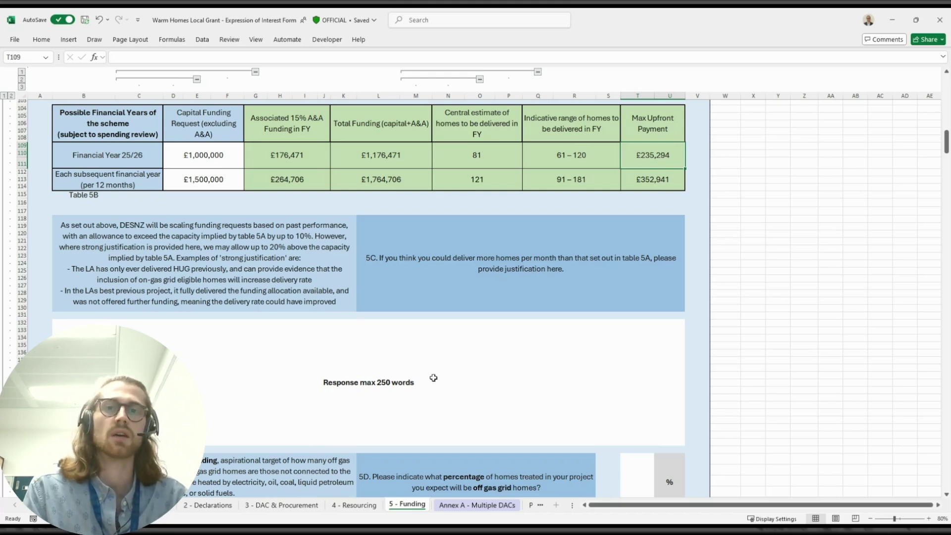
scroll(434, 378, down, 4)
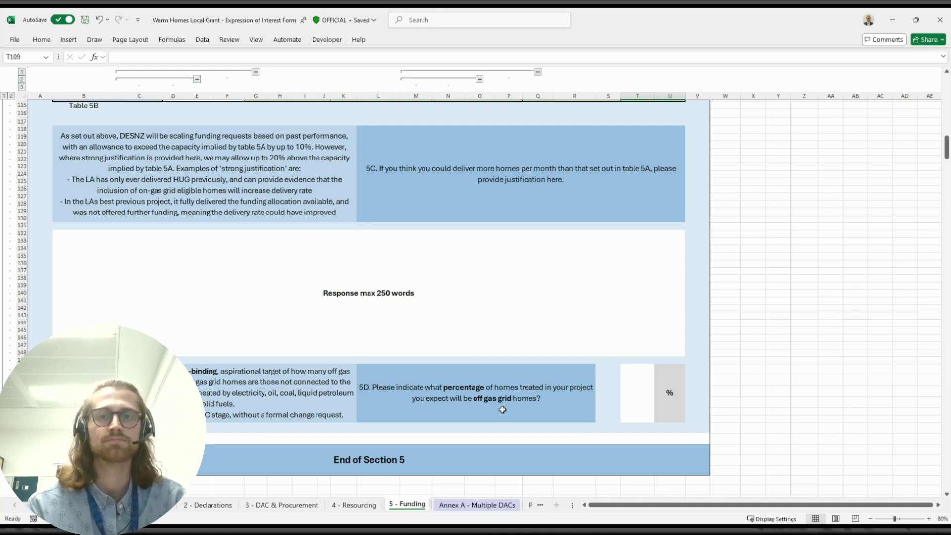
click(419, 468)
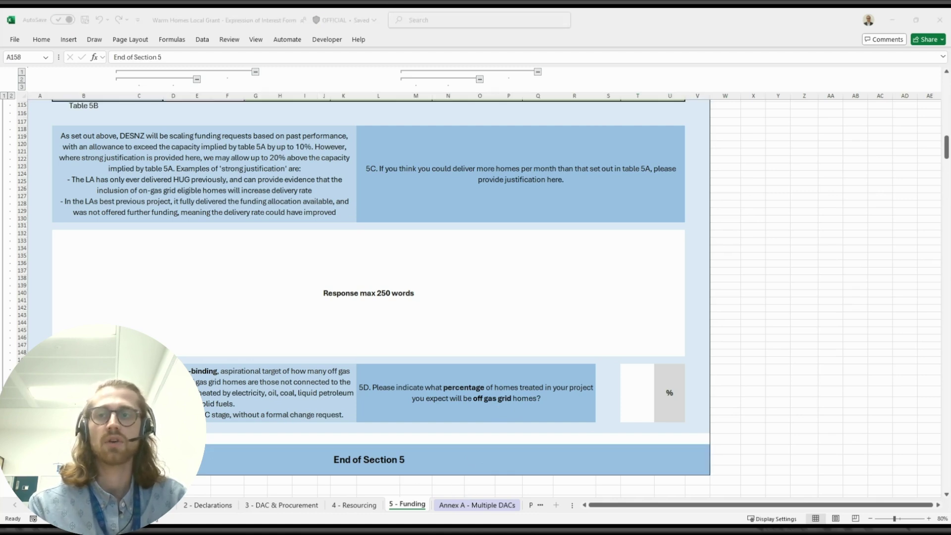